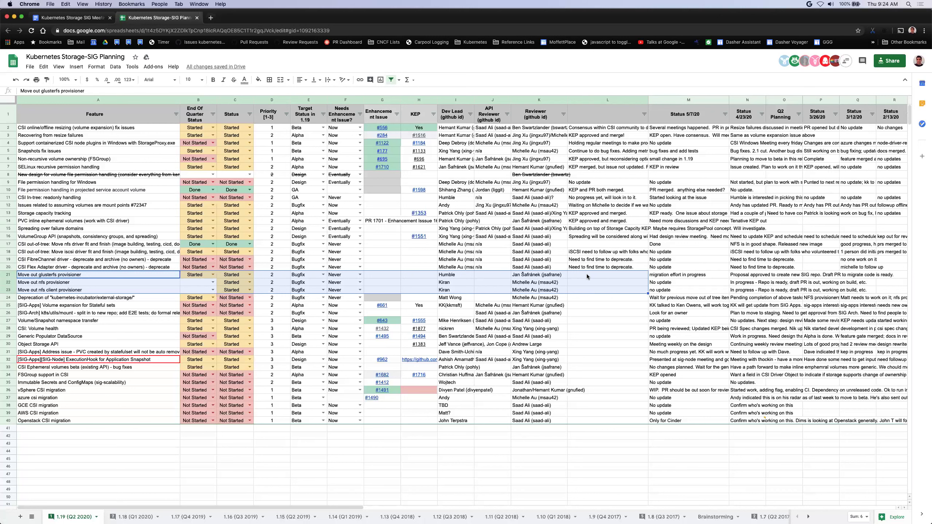
Enter the glusterfs provisioner status note 'Initial PR is ready and under review' in L21.
type("PR")
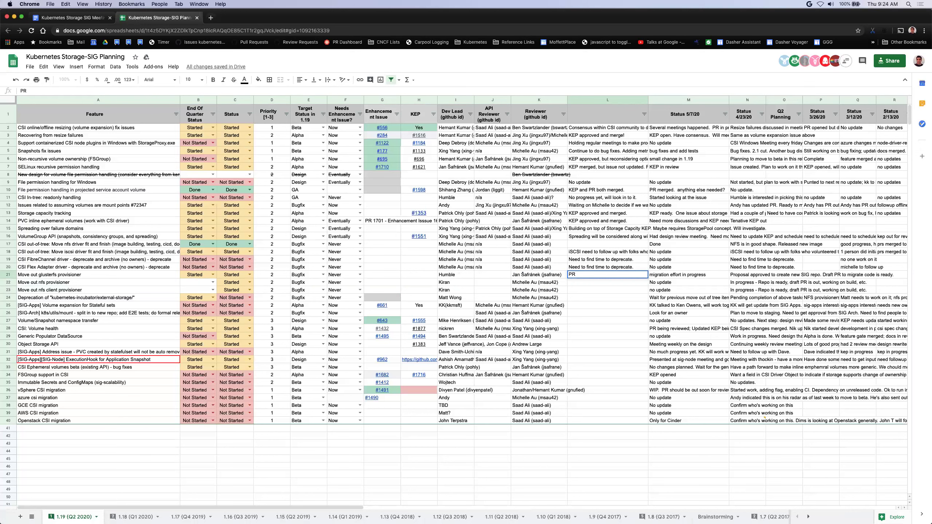
type("Intital PR is ready and under review!")
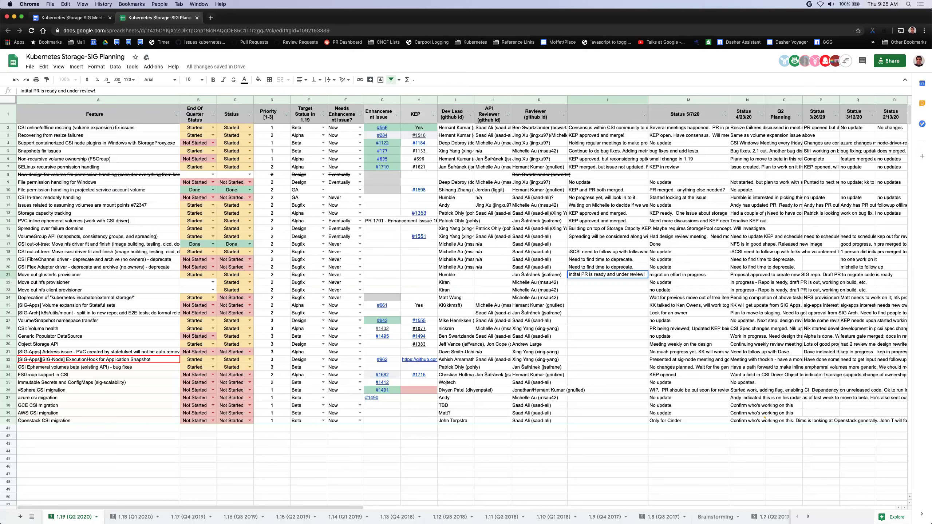
key("Return")
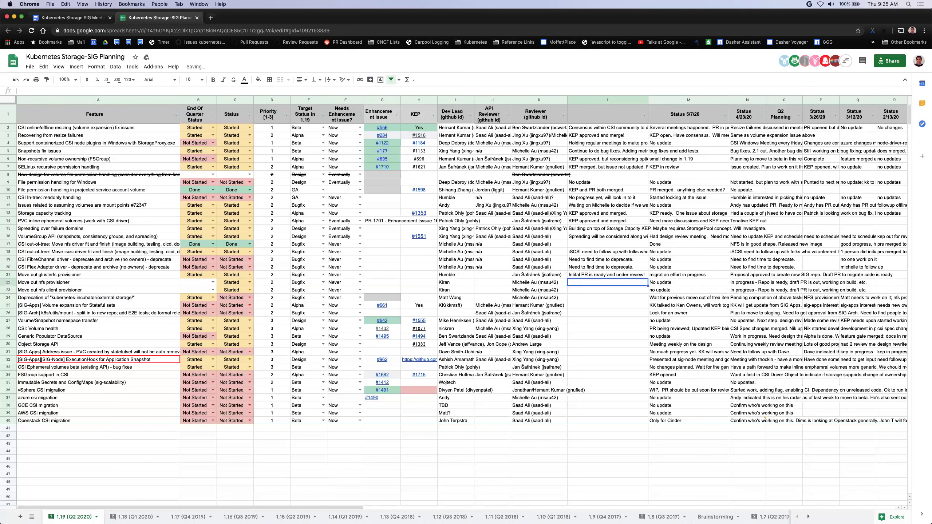
Enter the nfs provisioner note 'Draft PR ready and under review. Need to refactor E2E' in L22.
key("shift+Left")
key("shift+Left")
key("shift+Left")
key("shift+Left")
key("shift+Left")
key("shift+Left")
key("shift+Left")
key("shift+Left")
key("shift+Left")
key("shift+Left")
key("shift+Left")
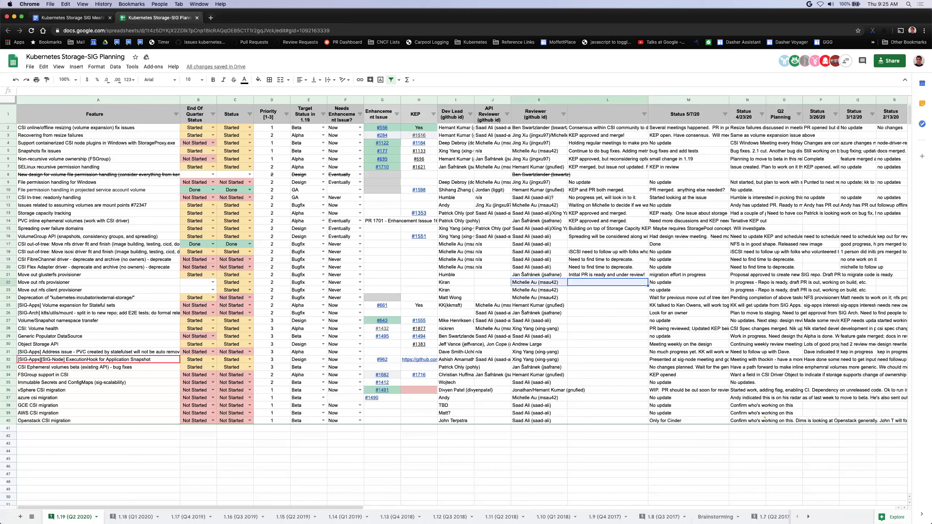
key("shift+Down")
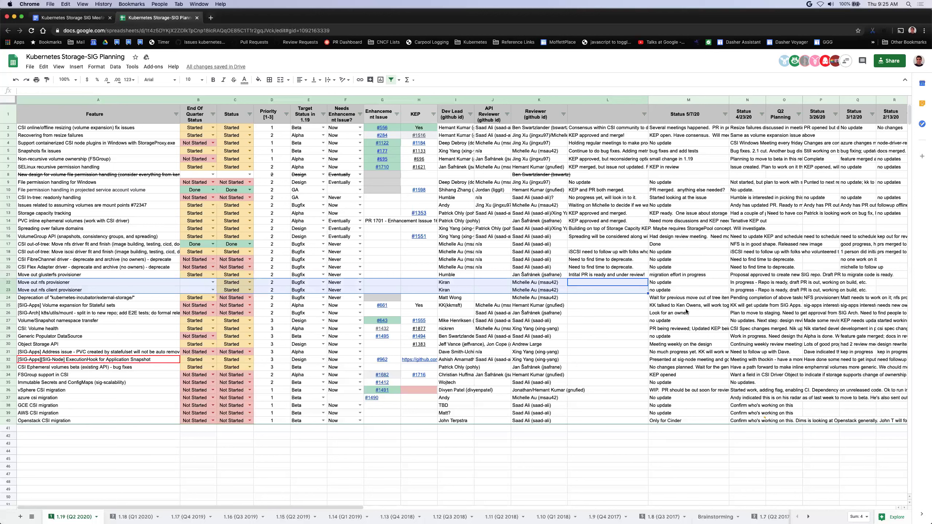
left_click(592, 281)
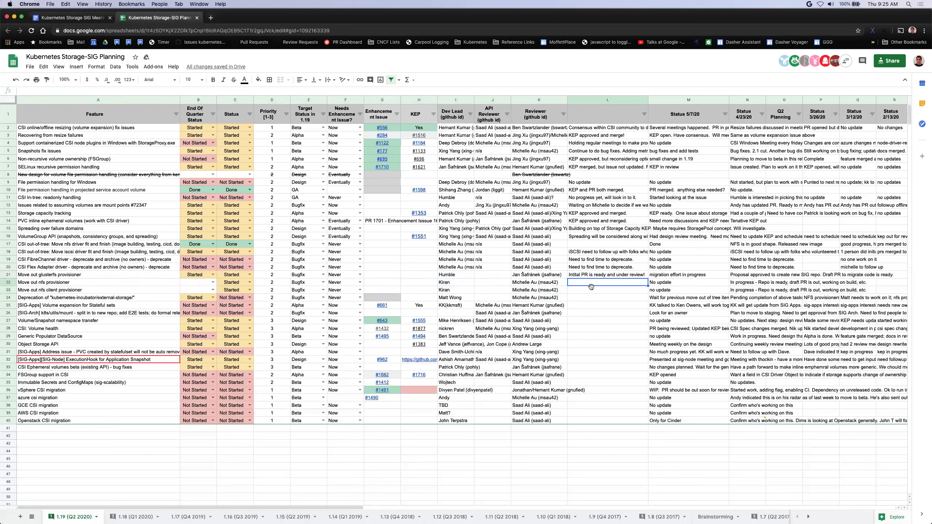
type("Draft PR rea")
key("BackSpace")
type("ready a")
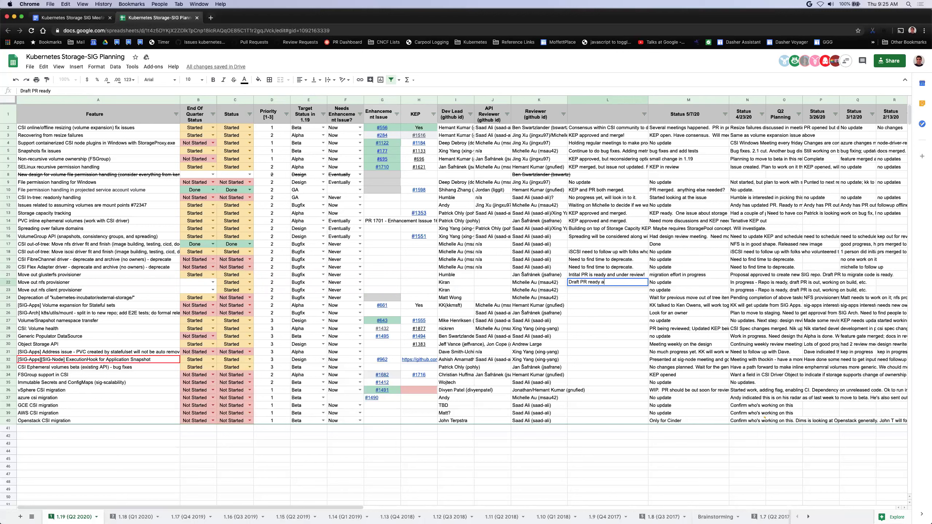
type("nd under rewview. Need to refactor E2E")
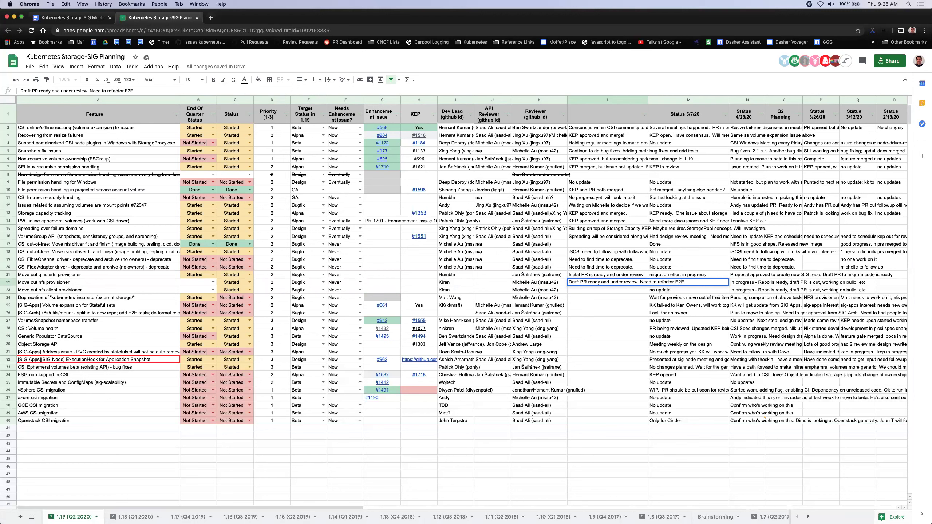
key("ctrl+Return")
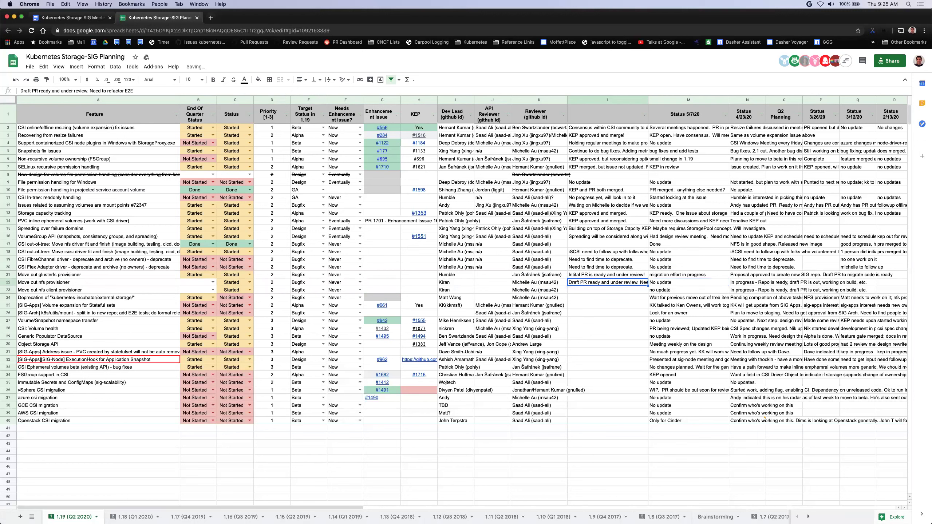
Type the nfs client provisioner note 'Will start after above is complete' into L23.
key("shift+Left")
key("shift+Left")
key("shift+Left")
key("shift+Left")
key("shift+Left")
key("shift+Left")
key("shift+Left")
key("shift+Left")
key("Right")
key("Left")
key("Down")
key("shift+Left")
key("shift+Left")
key("Right")
key("Left")
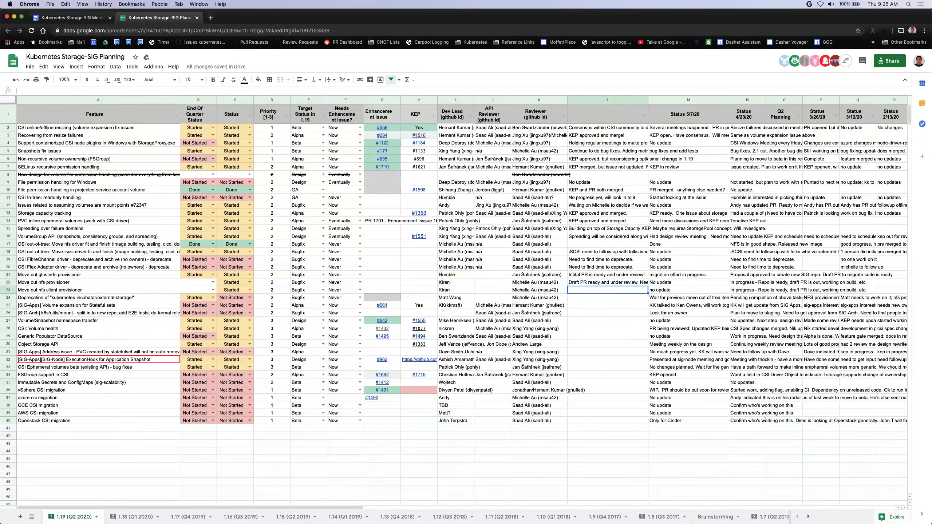
type("Will start after abv")
type("ve is complete")
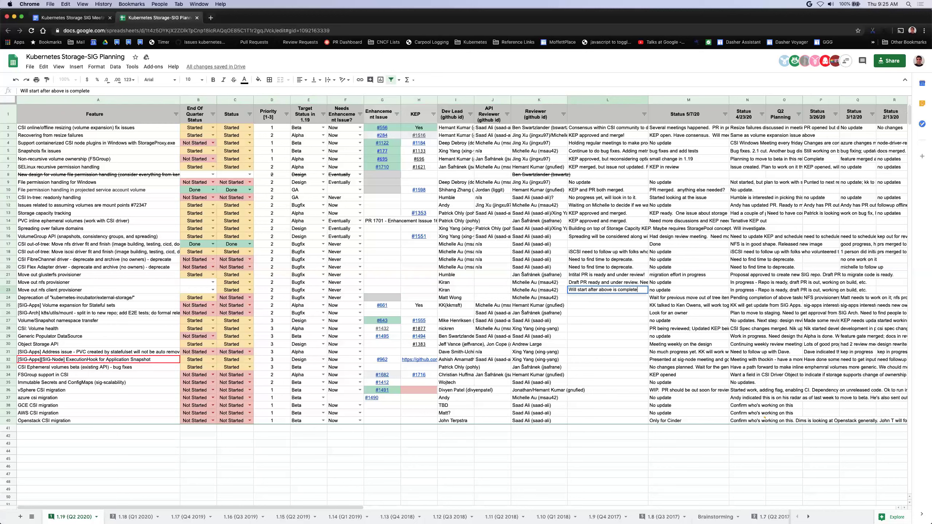
Set the nfs provisioner's end-of-quarter status in B22 to Started.
key("shift+Up")
key("shift+Left")
key("shift+Left")
key("shift+Left")
key("shift+Left")
key("shift+Left")
key("shift+Left")
key("shift+Left")
key("shift+Left")
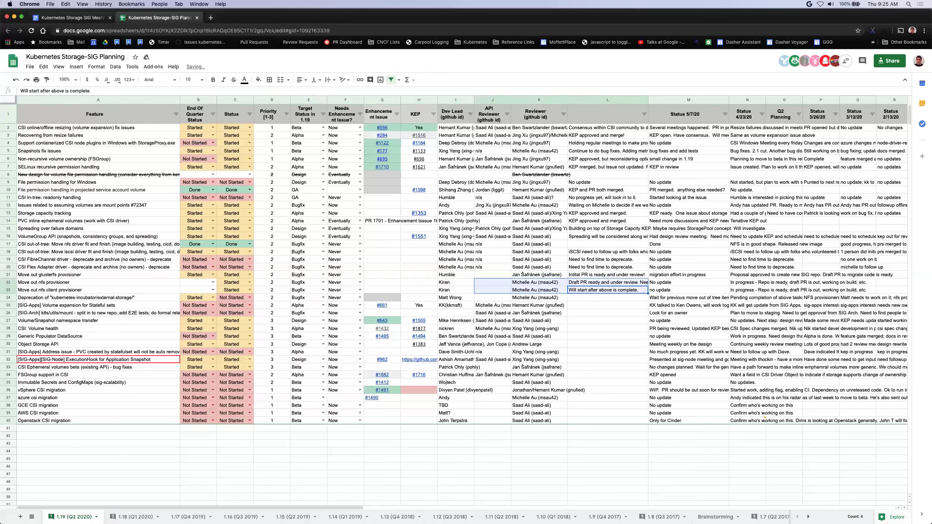
left_click(205, 275)
left_click(213, 282)
left_click(192, 299)
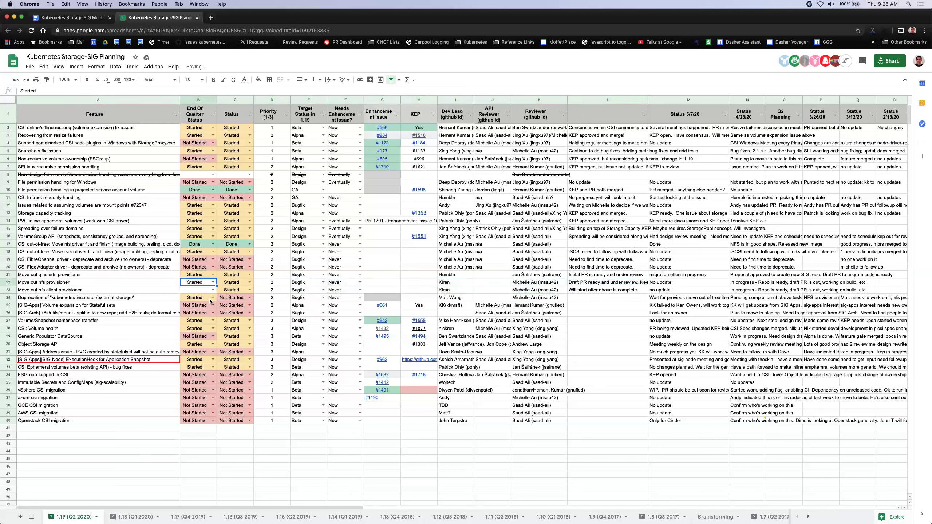
Copy the deprecation row's wait note from M24 into L24.
left_click(153, 300)
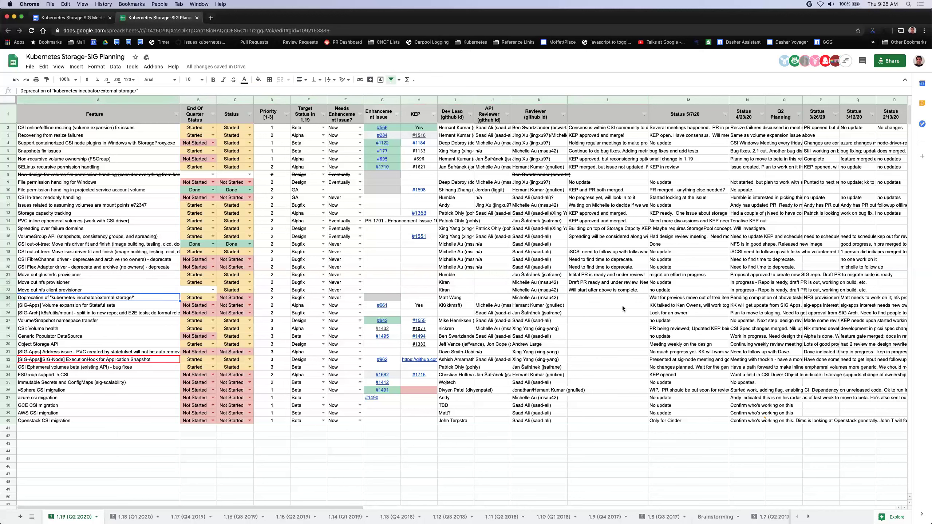
key("Right")
key("Right")
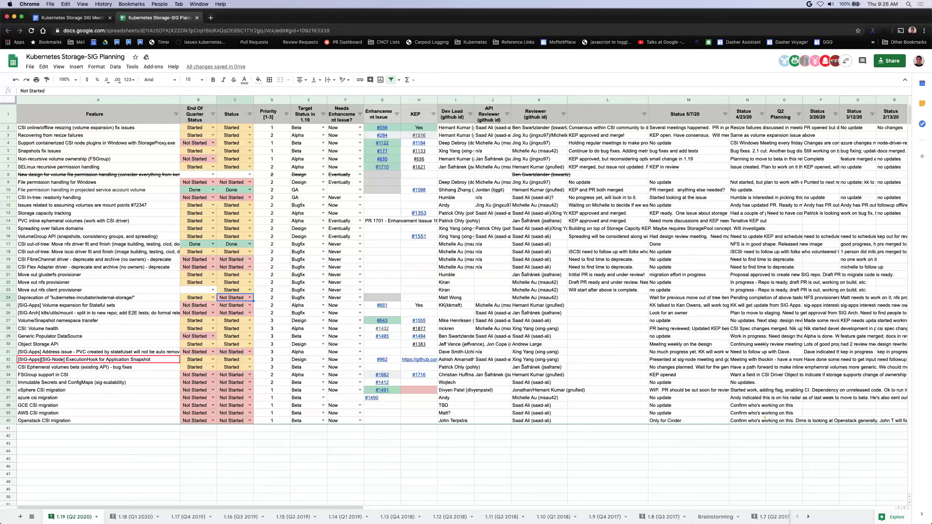
key("Right")
key("Right")
key("Right")
key("Right")
key("Right")
key("Right")
key("Right")
key("Right")
key("Right")
key("Right")
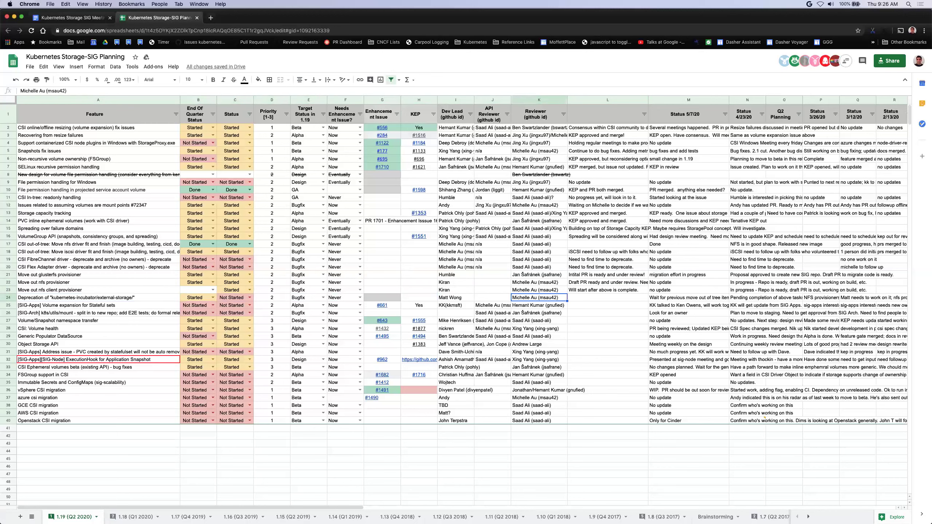
key("ctrl+c")
key("shift+Left")
key("ctrl+v")
key("shift+Left")
key("shift+Left")
key("shift+Left")
key("shift+Left")
key("shift+Left")
key("shift+Left")
key("shift+Left")
key("shift+Left")
key("shift+Left")
key("shift+Left")
key("shift+Left")
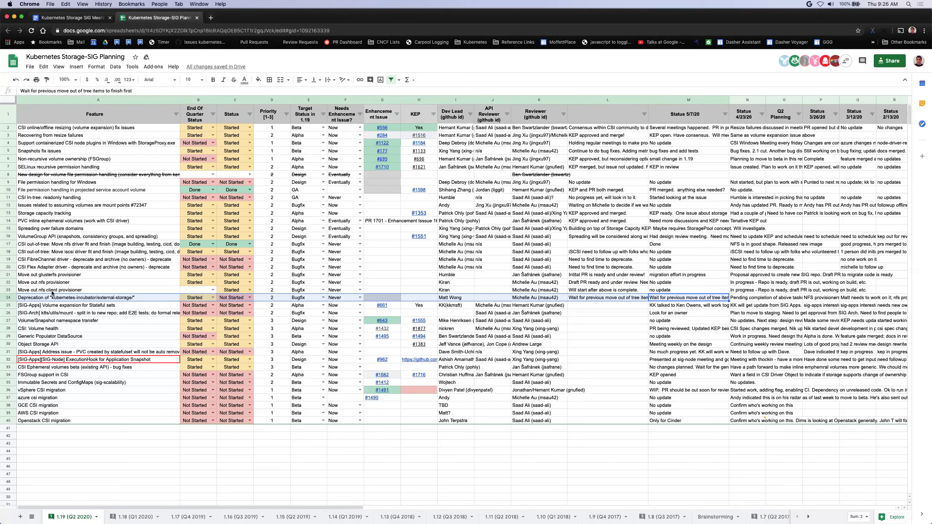
left_click(87, 306)
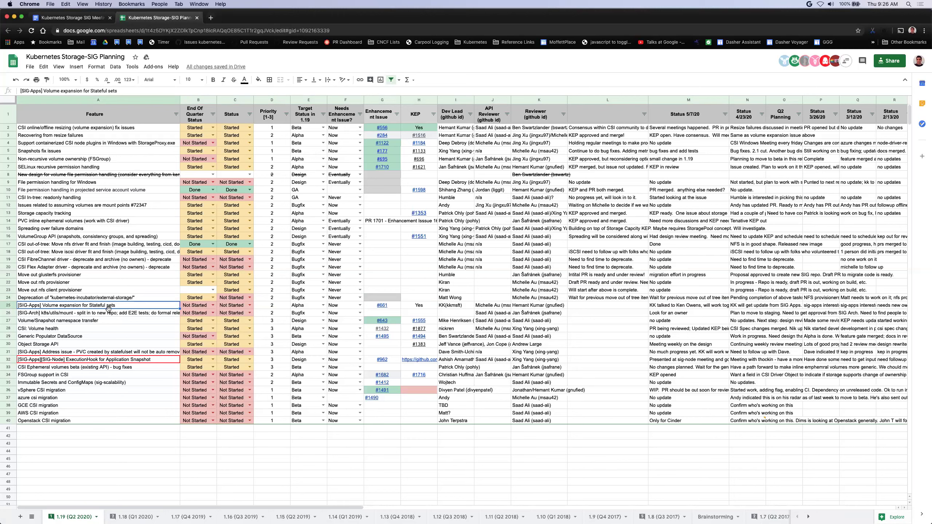
Move the Volume expansion for Stateful sets and SIG-Arch mount rows below the ExecutionHook row.
left_click(6, 305)
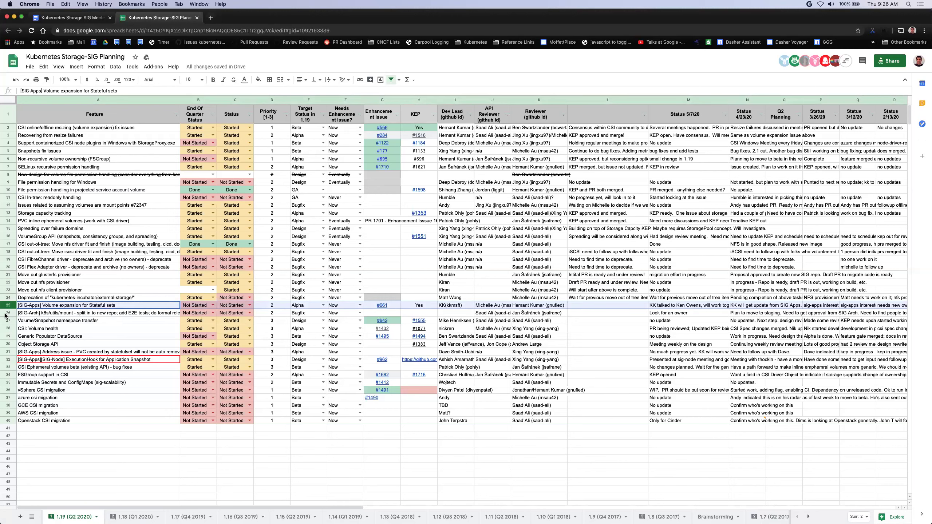
left_click(6, 314, "shift")
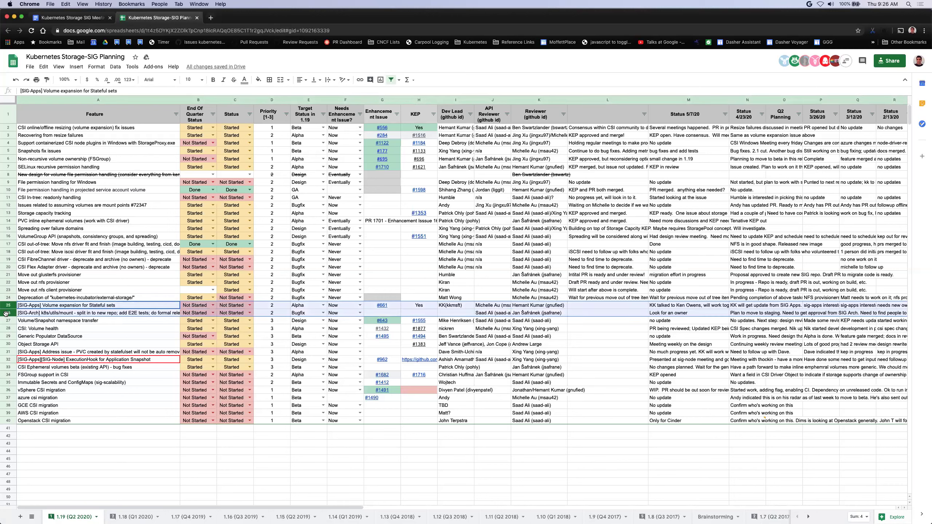
left_click_drag(5, 312, 7, 361)
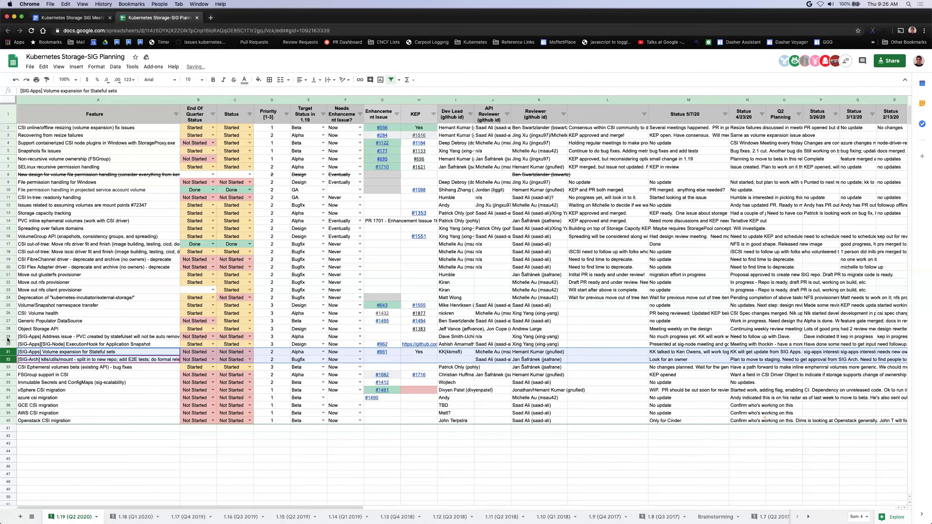
left_click(7, 336)
Move all four SIG-Apps and SIG-Arch rows to the bottom of the 1.19 list.
left_click(7, 361, "shift")
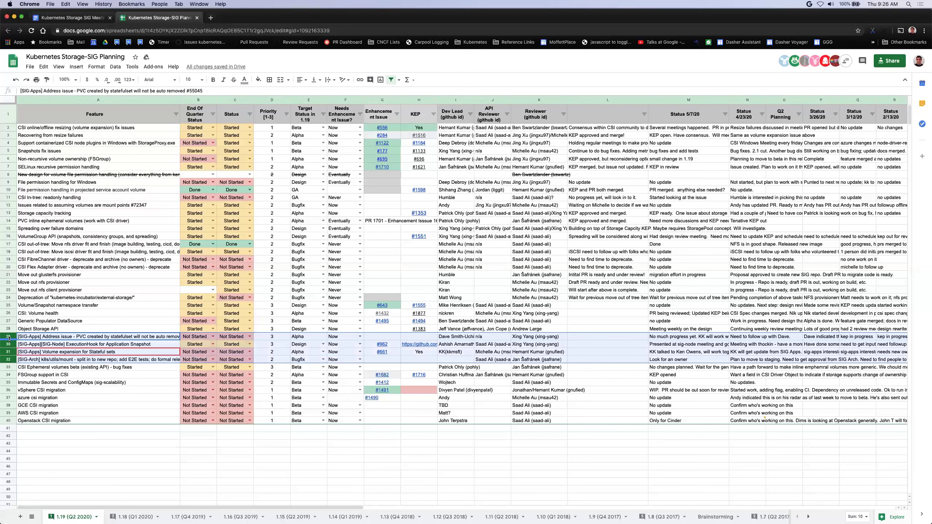
left_click_drag(8, 352, 9, 418)
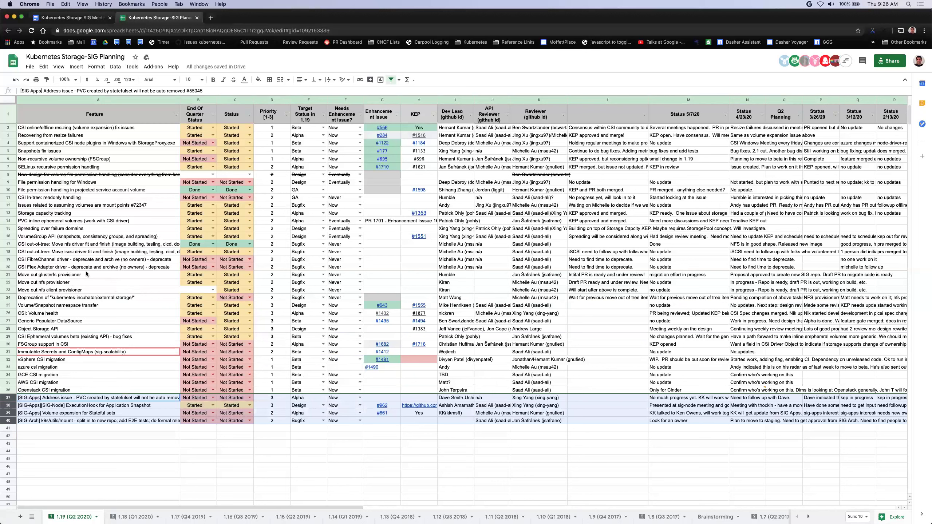
left_click(48, 307)
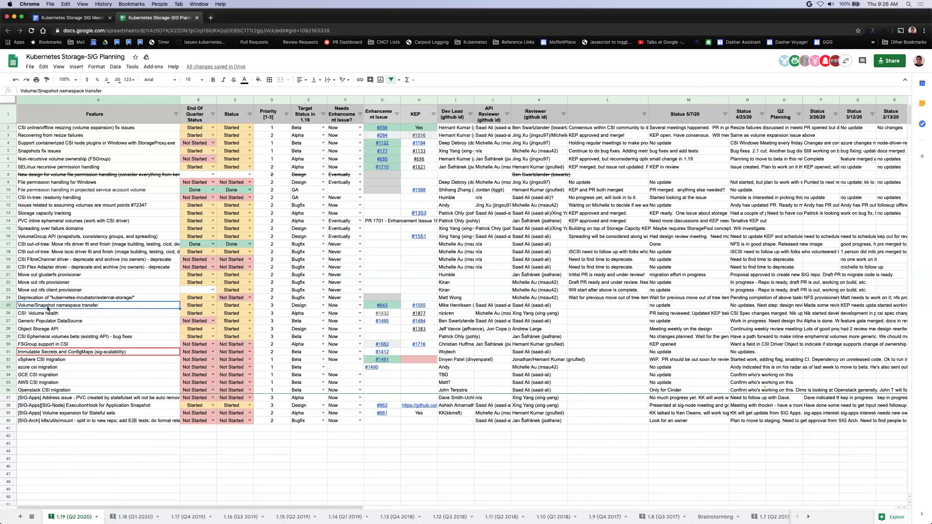
Enter L25's status note 'No update. Hoping to have a status update new'.
key("Right")
key("Right")
key("Right")
key("Right")
key("Right")
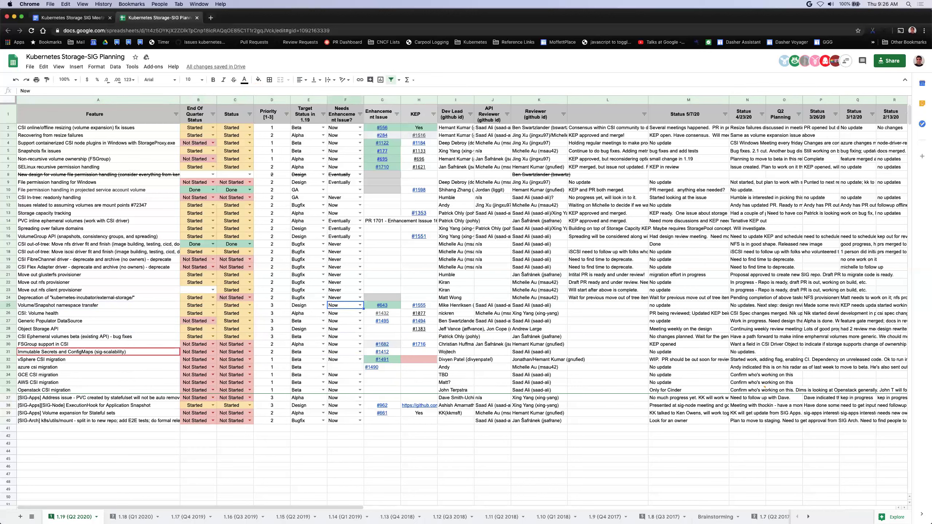
key("Right")
key("Right")
key("Right")
key("Right")
key("Right")
key("Right")
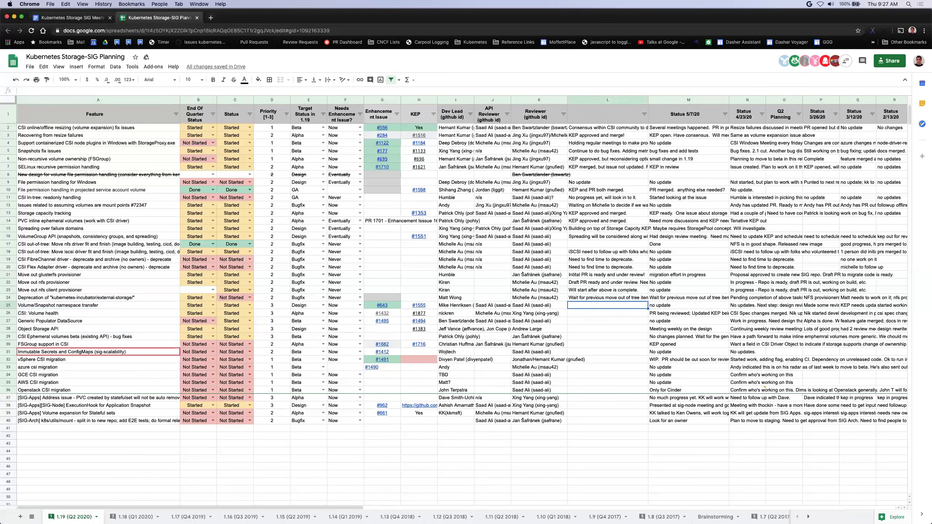
type("No update. Hopin")
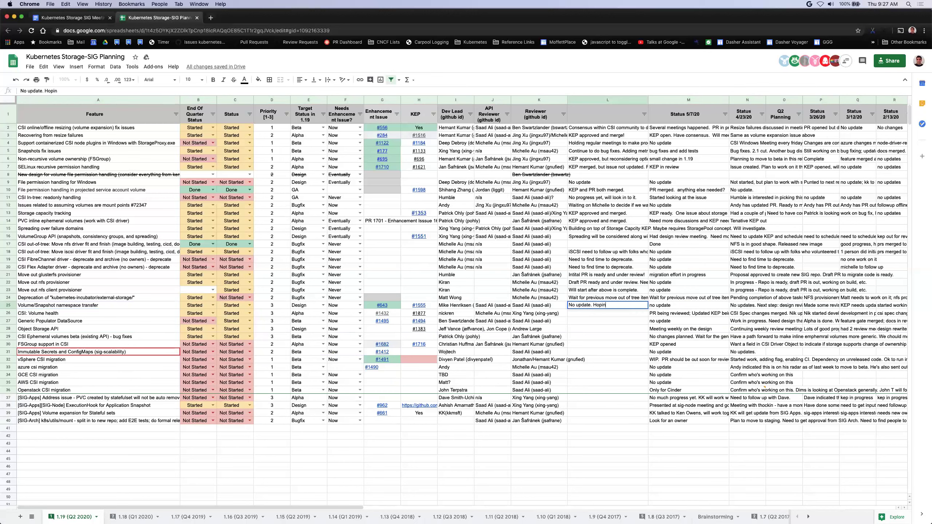
type("g to have a status update new")
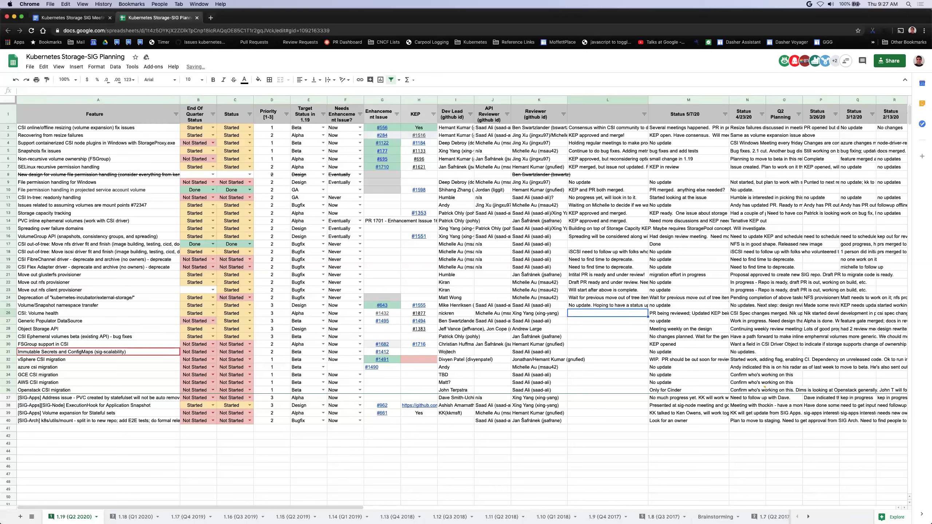
left_click(539, 313)
Write L26's CSI: Volume health note: KEP approved, PR needs unit tests, mock driver update, waiting on CSI 1.3.
key("Left")
key("Left")
key("Left")
key("Left")
key("Left")
key("Left")
key("Left")
key("Left")
key("Left")
key("Left")
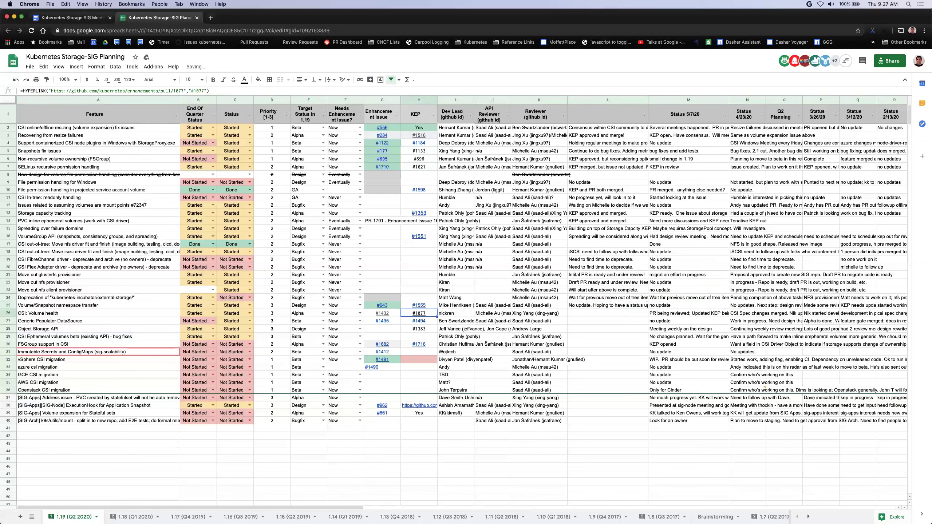
key("Right")
key("Right")
key("Right")
key("Right")
key("Right")
key("Right")
key("Right")
key("Right")
key("Right")
key("Right")
key("Right")
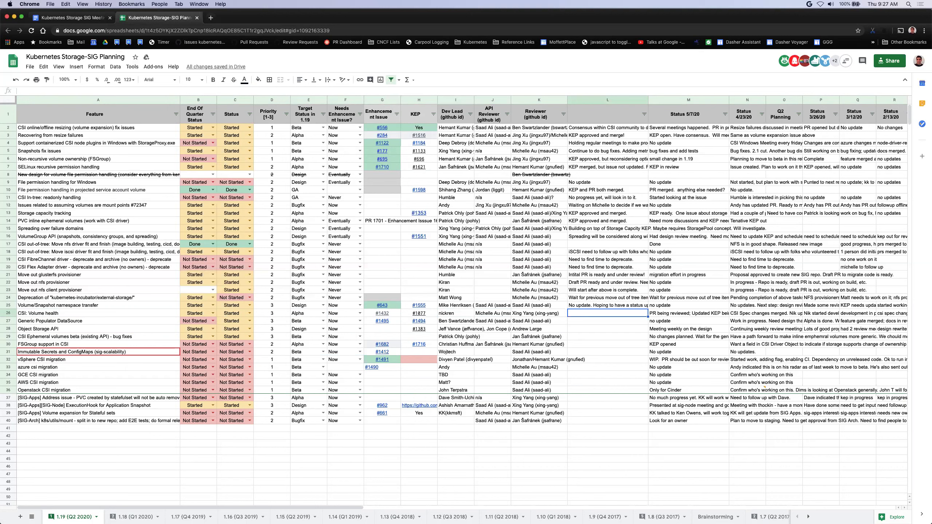
key("Right")
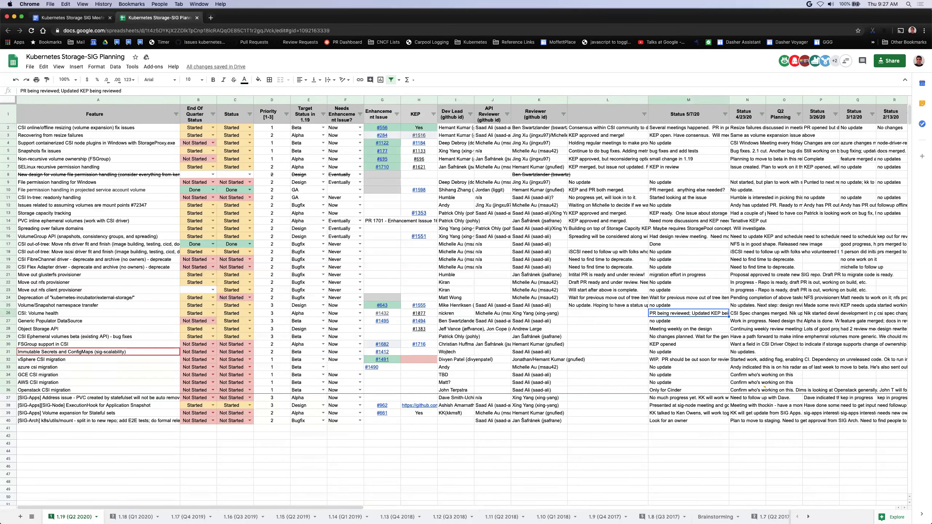
left_click(607, 313)
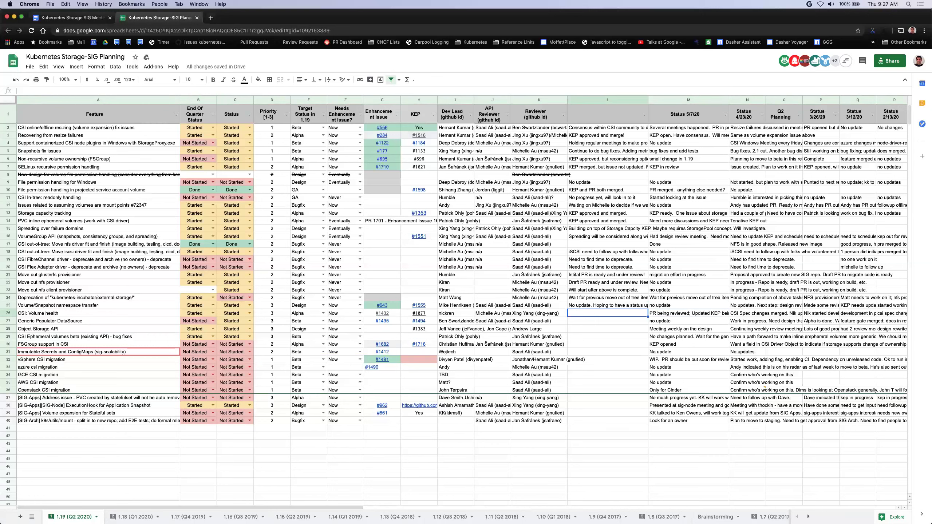
type("KEP was approv")
type("ed. nikren has PR")
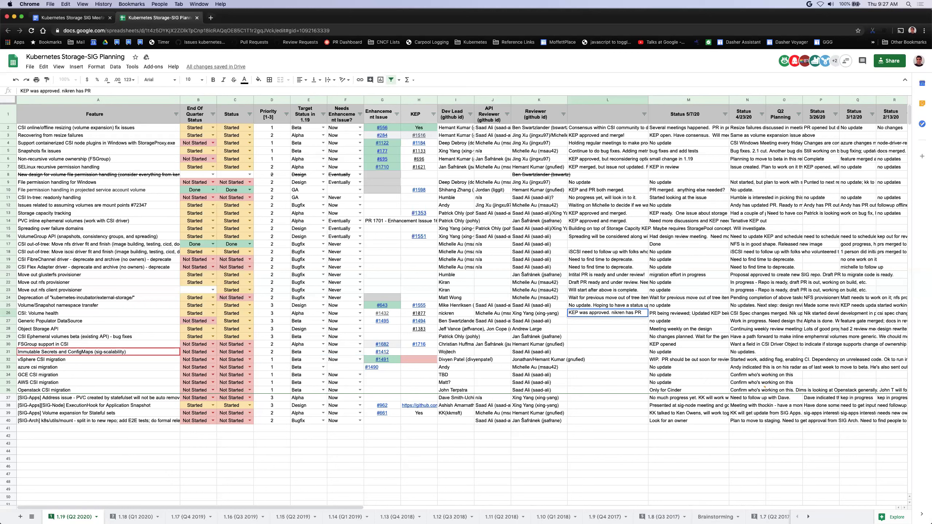
type(", wai")
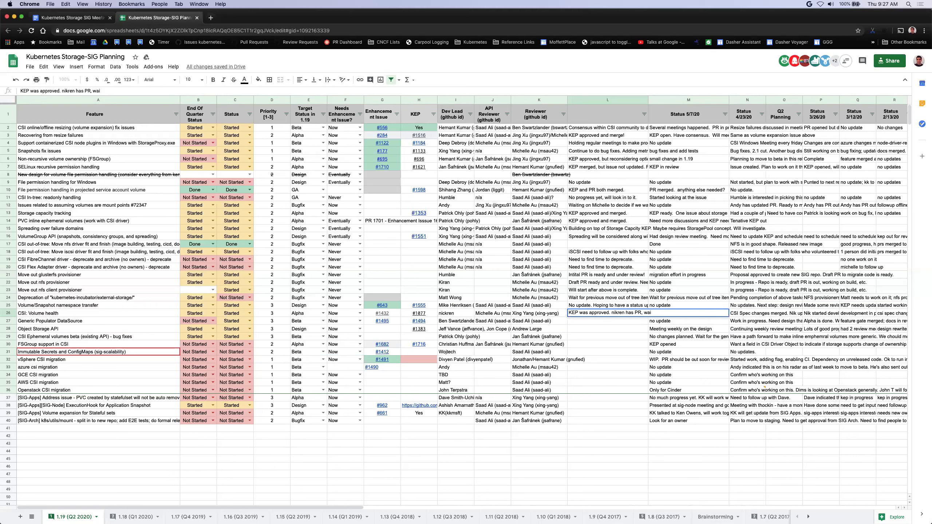
type("need to add unit tests. Someone else working on mo")
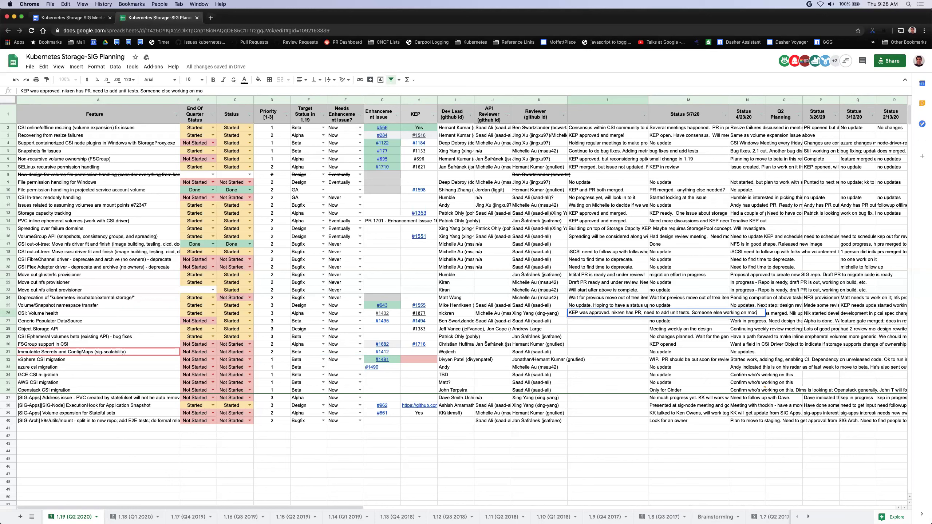
key("BackSpace")
key("BackSpace")
type("updating")
key("BackSpace")
key("BackSpace")
key("BackSpace")
key("BackSpace")
key("BackSpace")
type("mock ")
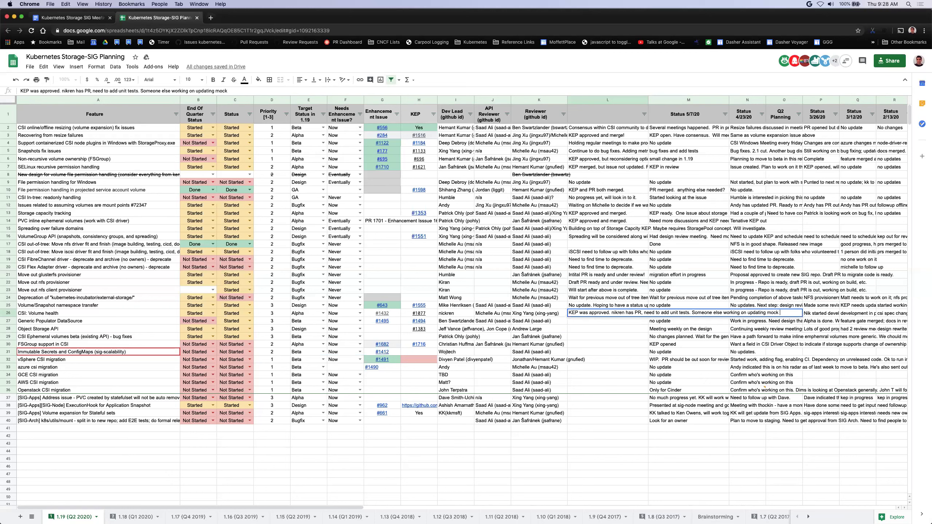
type("driver. Also waiti")
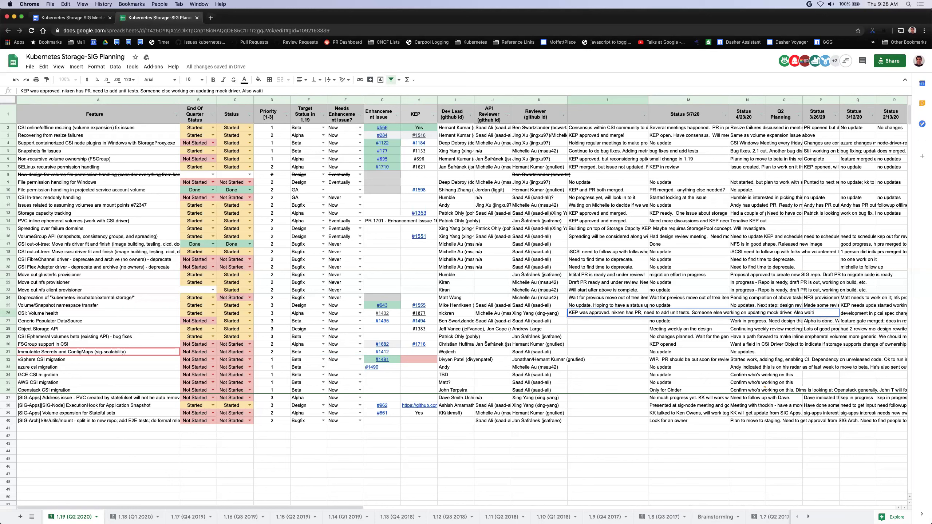
type("ng on CSI 1.3")
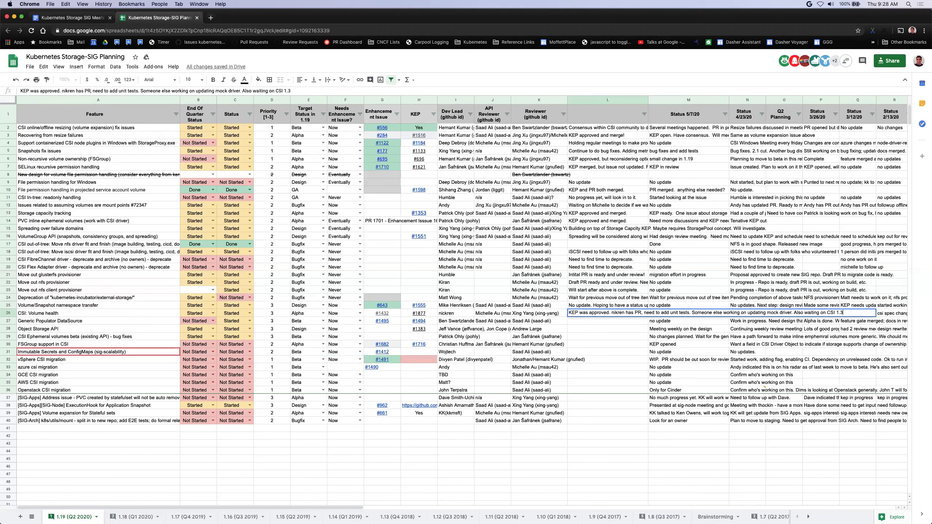
key("Return")
key("Up")
key("Down")
key("Left")
key("Left")
key("Left")
key("Left")
key("Left")
key("Left")
key("Left")
key("Left")
key("Left")
key("Left")
key("Left")
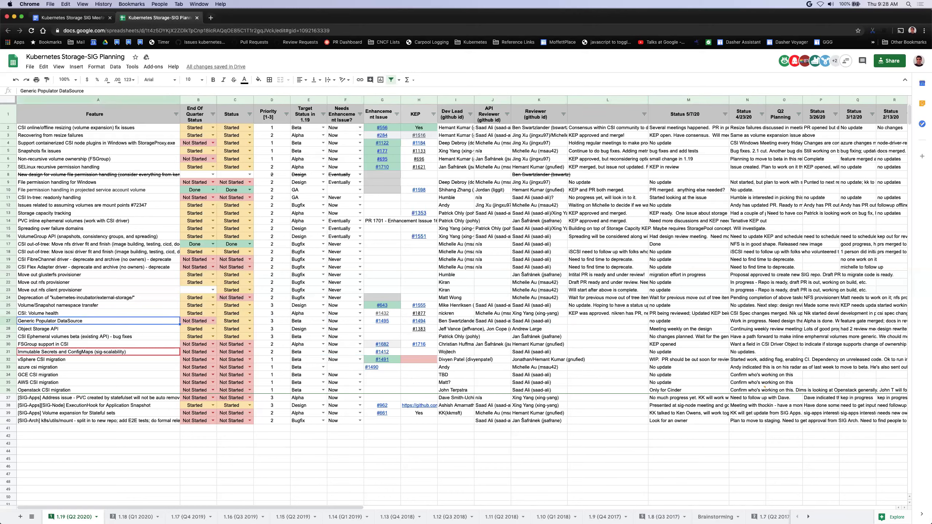
Apply Format > Strikethrough to all of row 27, the Generic Populator DataSource row.
key("Right")
key("Right")
key("Right")
key("Right")
key("Right")
key("Right")
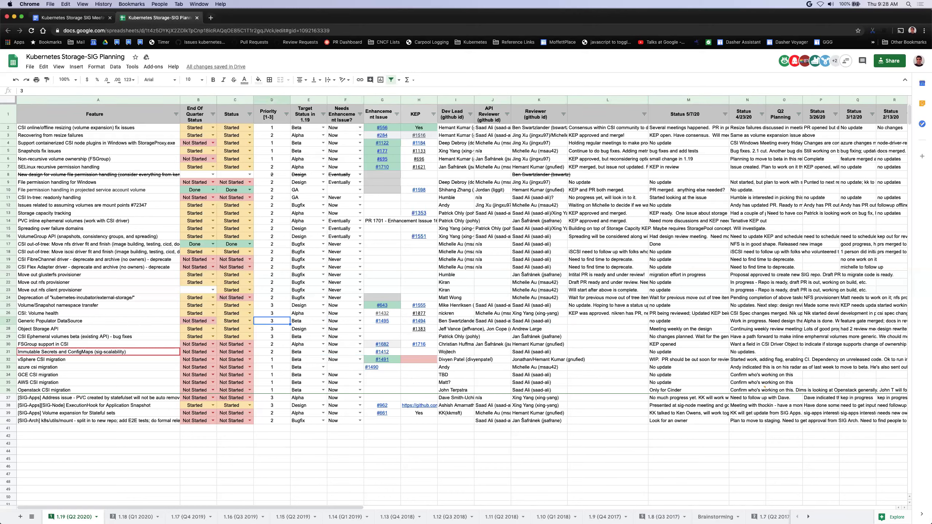
key("Right")
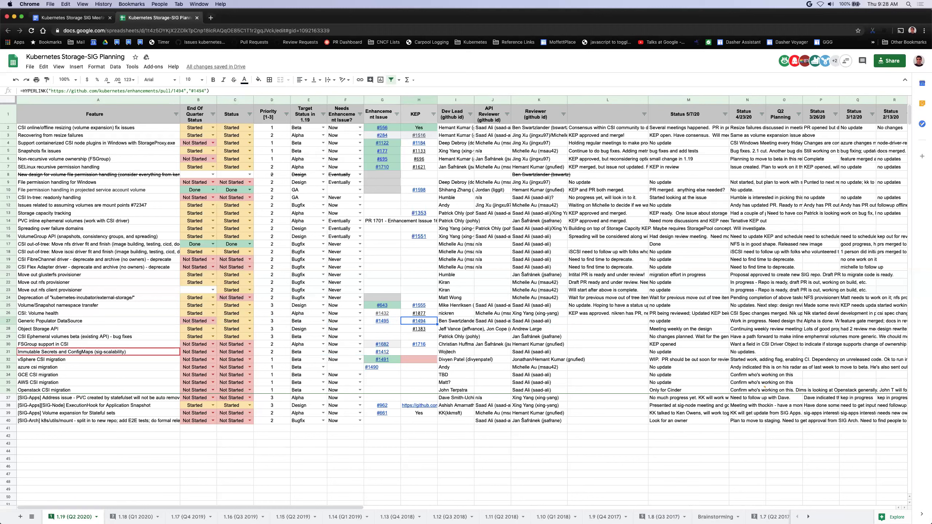
key("shift+Left")
key("shift+Left")
key("Right")
key("Right")
key("Right")
key("Right")
key("Right")
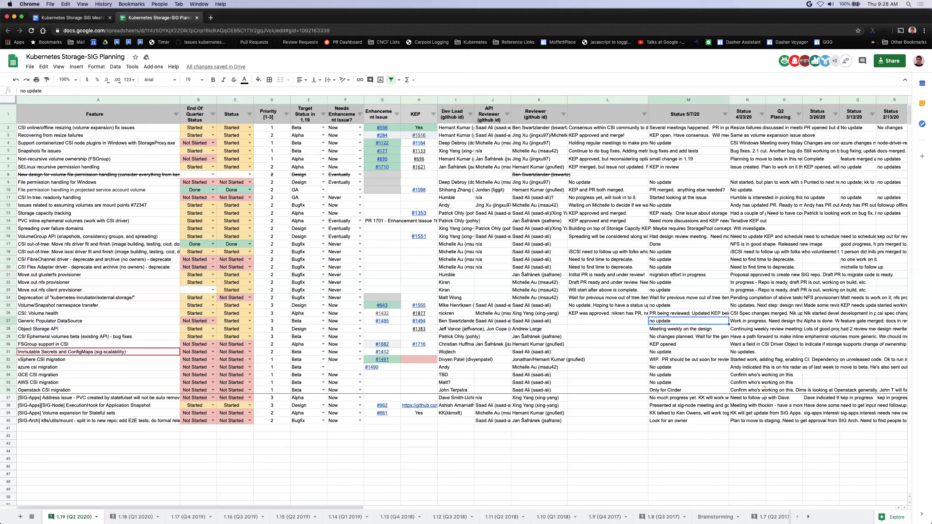
key("Left")
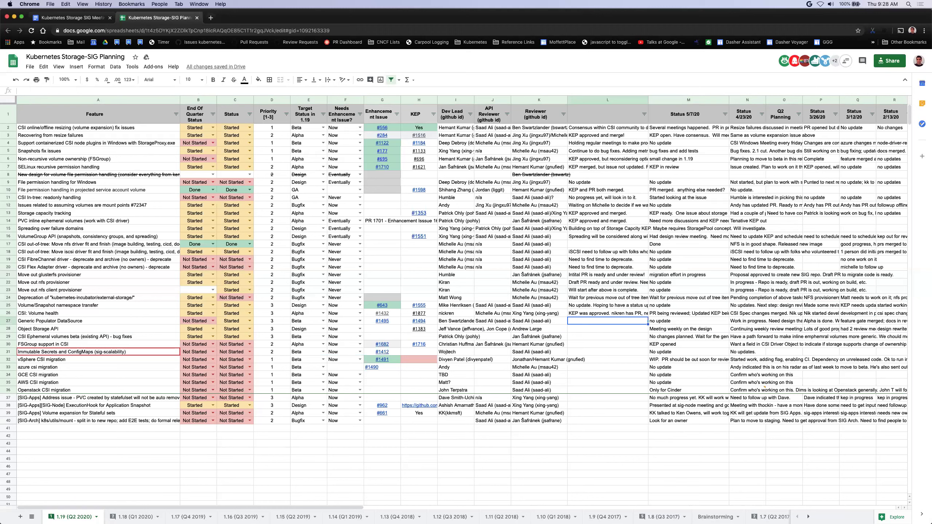
left_click(8, 323)
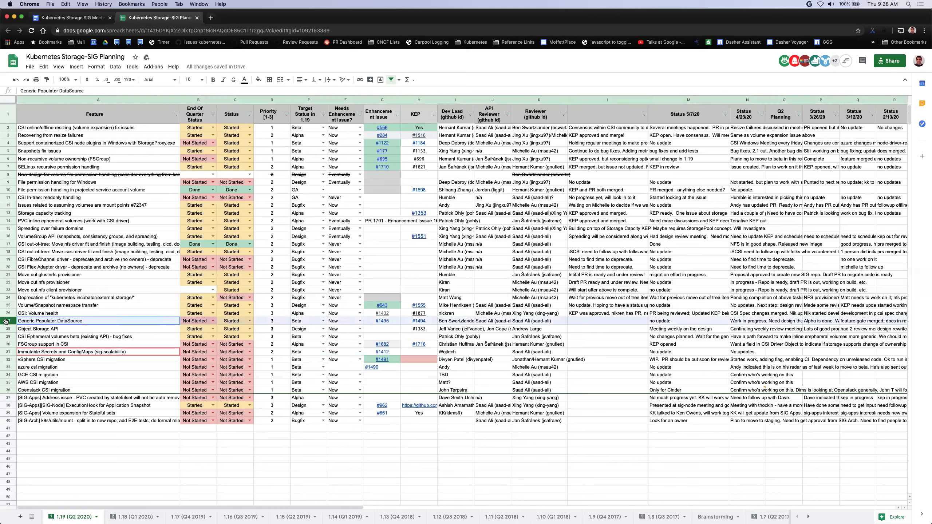
left_click(95, 68)
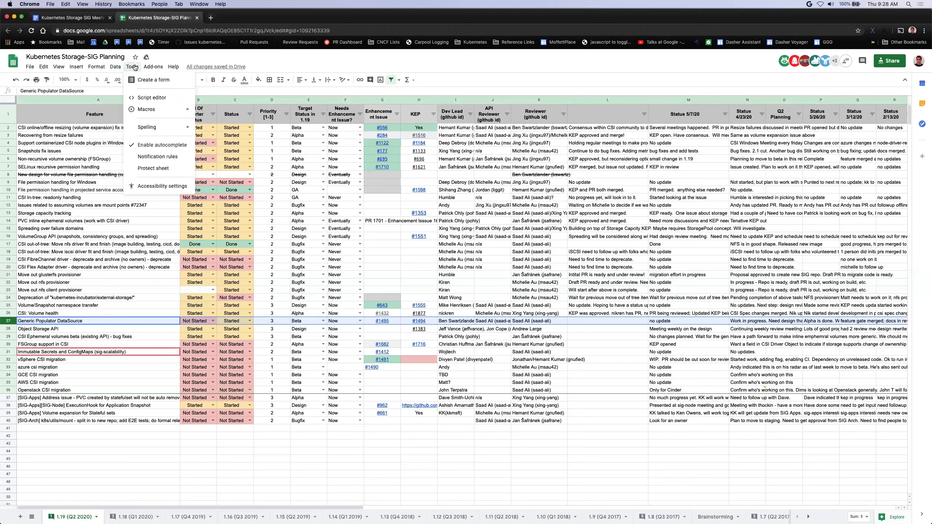
mouse_move(102, 67)
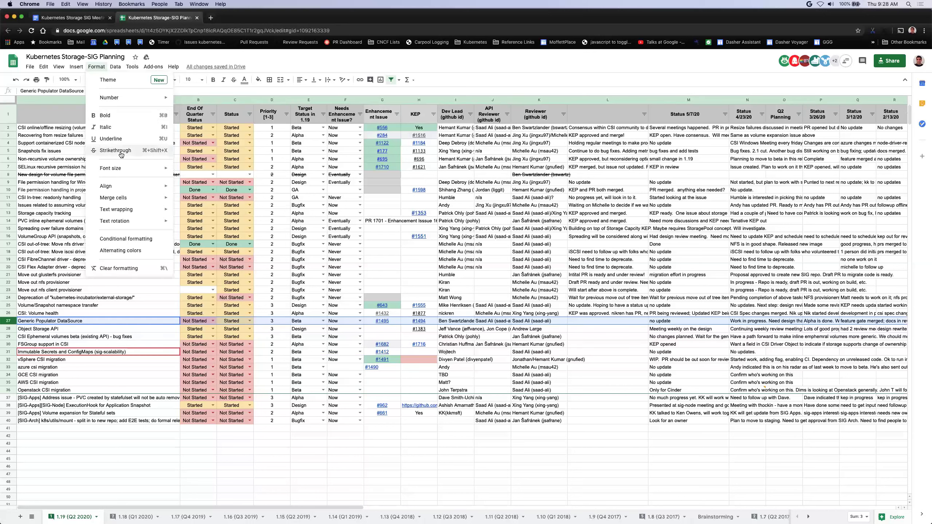
left_click(115, 150)
left_click(593, 320)
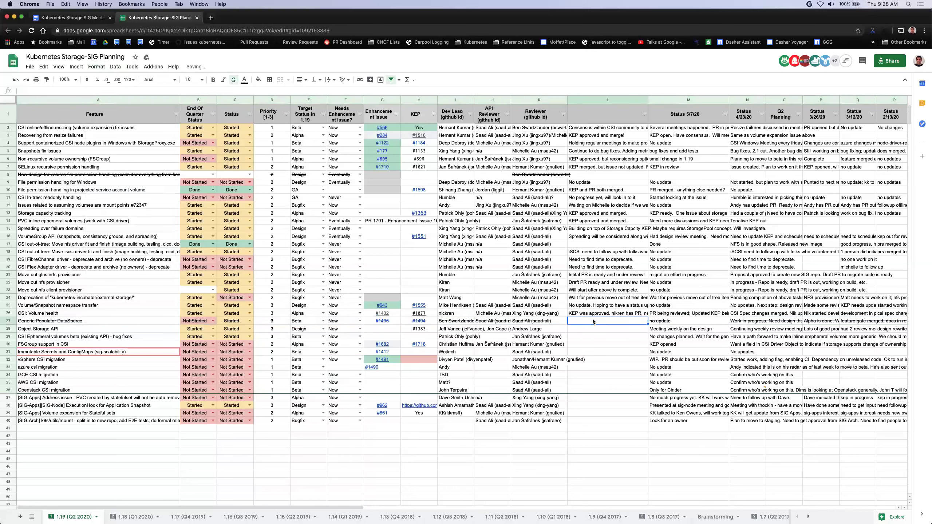